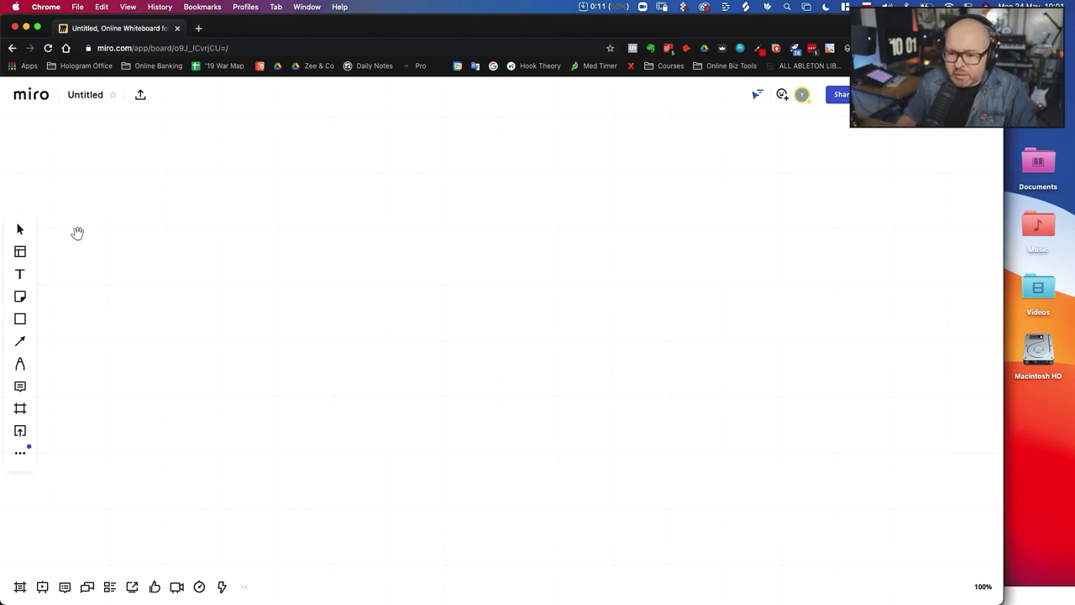
- With the pen, handwrite the heading BRANDS and underline it
{"action": "left_click", "coordinate": [20, 363]}
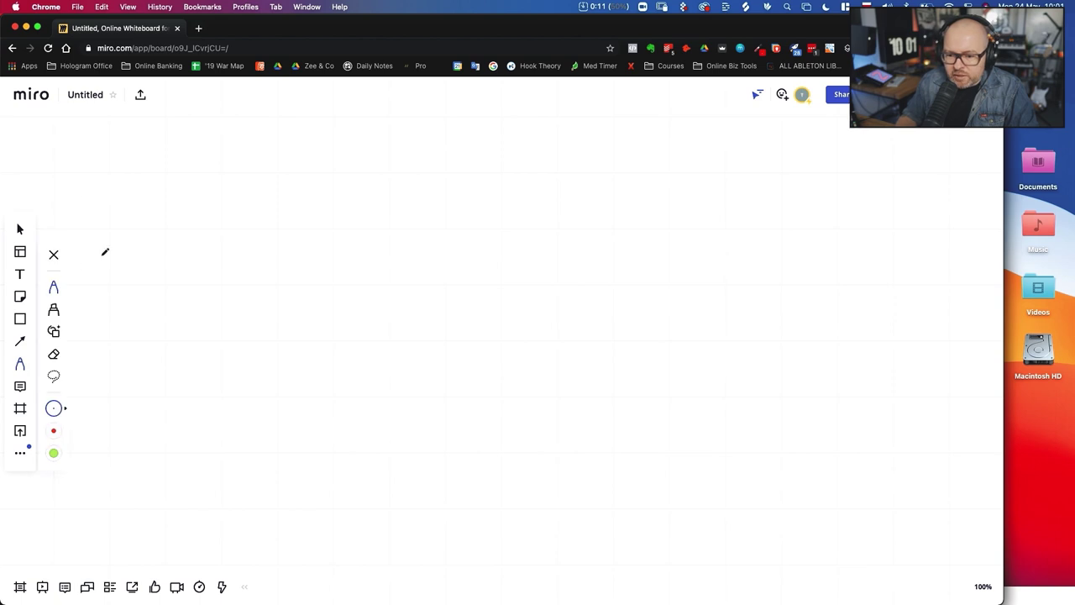
{"action": "left_click_drag", "start_coordinate": [123, 166], "coordinate": [122, 211]}
{"action": "left_click_drag", "start_coordinate": [145, 209], "coordinate": [182, 207]}
{"action": "left_click_drag", "start_coordinate": [188, 209], "coordinate": [210, 182]}
{"action": "left_click_drag", "start_coordinate": [220, 184], "coordinate": [222, 205]}
{"action": "left_click_drag", "start_coordinate": [262, 181], "coordinate": [245, 207]}
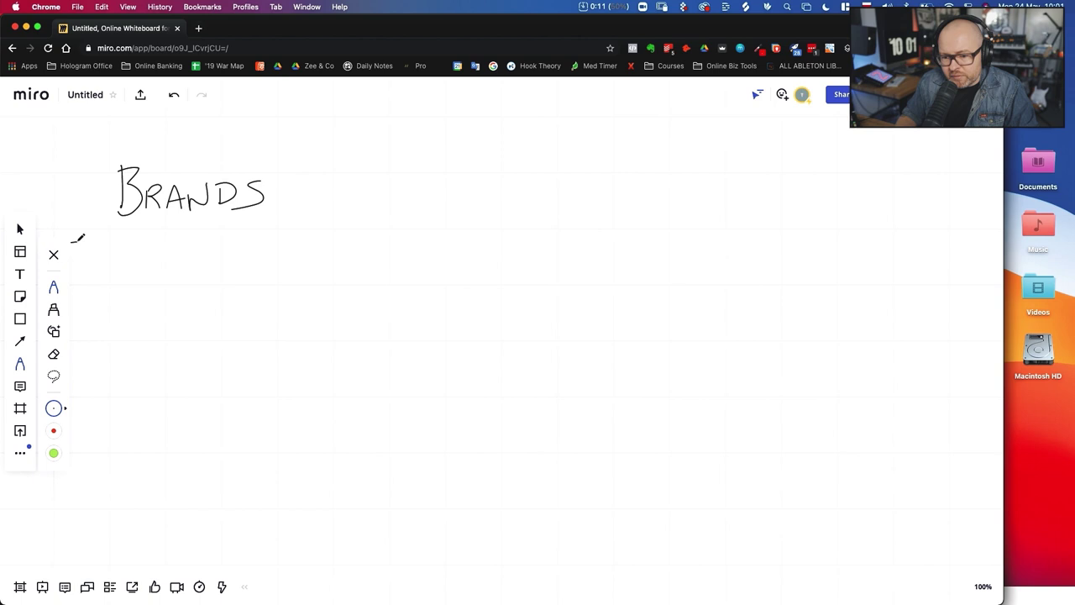
{"action": "left_click_drag", "start_coordinate": [109, 231], "coordinate": [298, 221]}
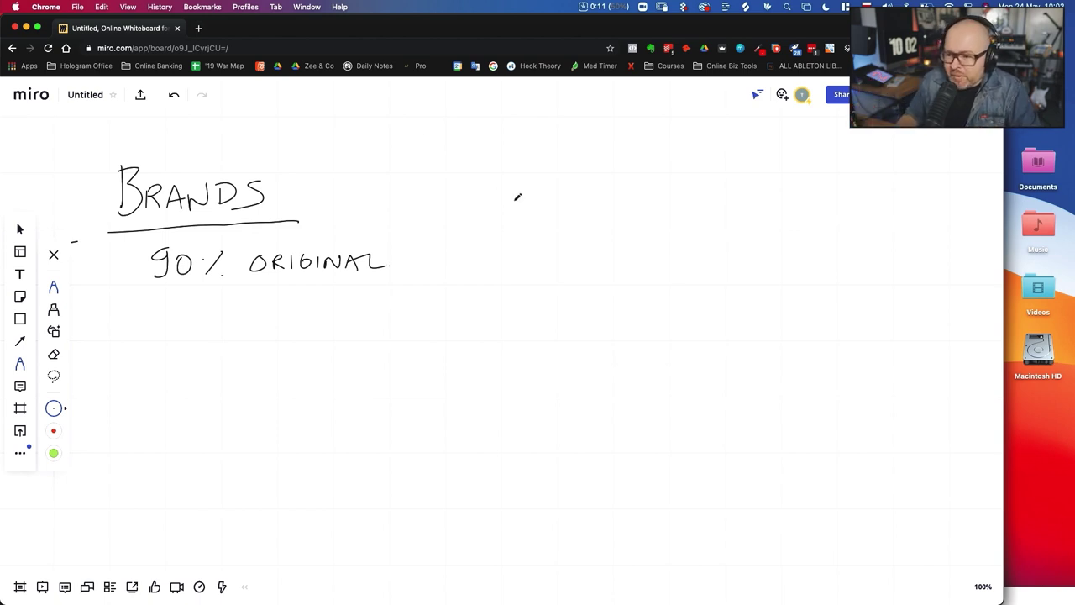
- Write and underline MISCONCEPTIONS, then add a bulleted MUSIC LIBRARIES and cross it out
{"action": "mouse_move", "coordinate": [506, 185]}
{"action": "left_mouse_down"}
{"action": "mouse_move", "coordinate": [527, 202]}
{"action": "mouse_move", "coordinate": [542, 187]}
{"action": "mouse_move", "coordinate": [561, 201]}
{"action": "mouse_move", "coordinate": [603, 191]}
{"action": "mouse_move", "coordinate": [728, 210]}
{"action": "left_mouse_up"}
{"action": "left_click_drag", "start_coordinate": [499, 224], "coordinate": [771, 235]}
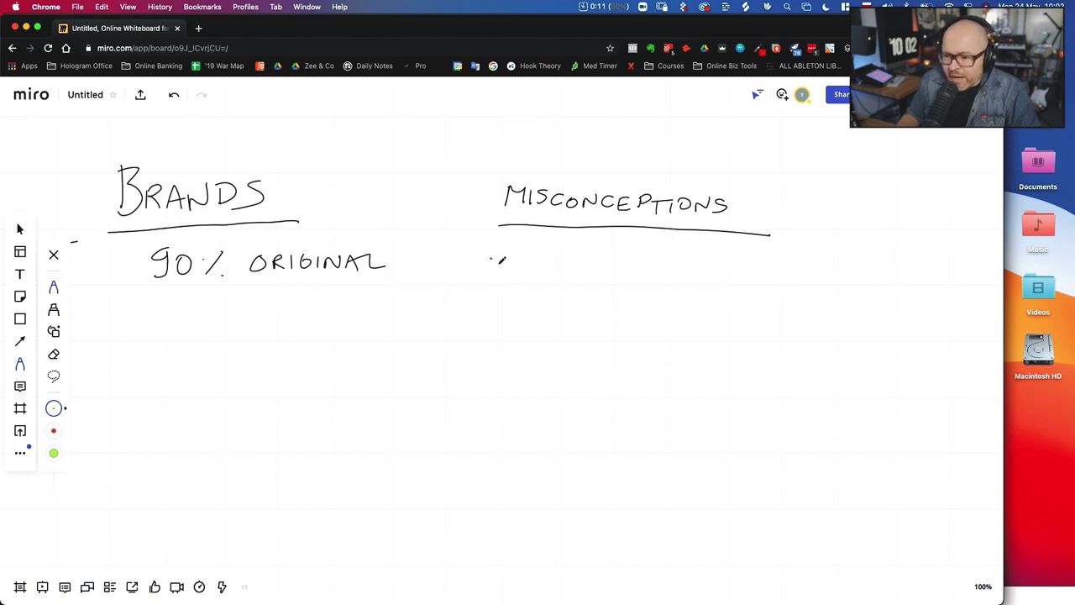
{"action": "mouse_move", "coordinate": [490, 258]}
{"action": "left_mouse_down"}
{"action": "mouse_move", "coordinate": [702, 274]}
{"action": "mouse_move", "coordinate": [698, 263]}
{"action": "mouse_move", "coordinate": [734, 281]}
{"action": "left_mouse_up"}
{"action": "left_click_drag", "start_coordinate": [496, 301], "coordinate": [642, 260]}
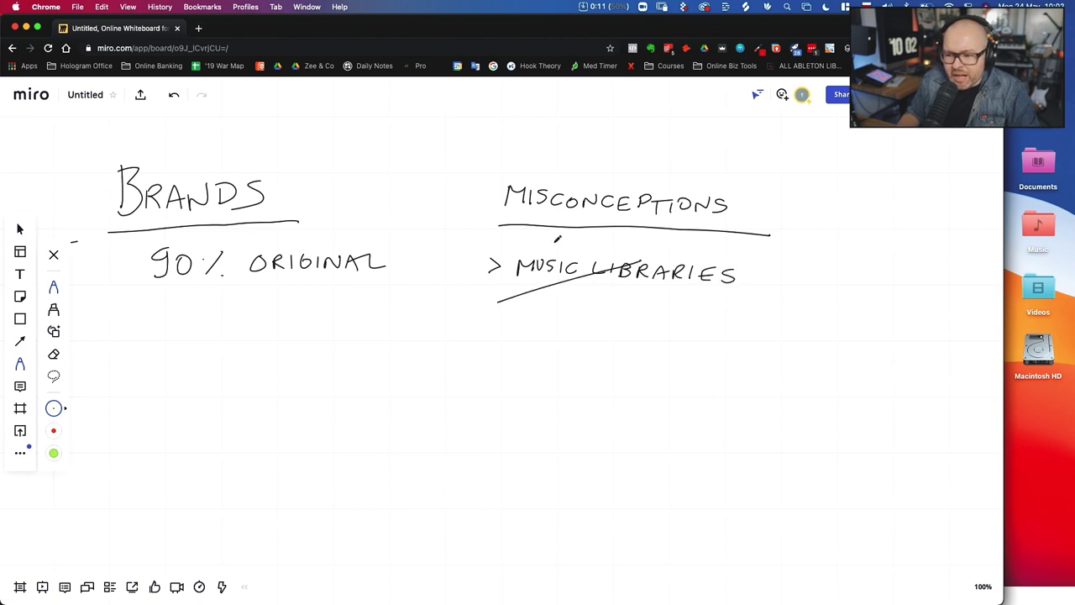
{"action": "left_click_drag", "start_coordinate": [556, 242], "coordinate": [619, 306]}
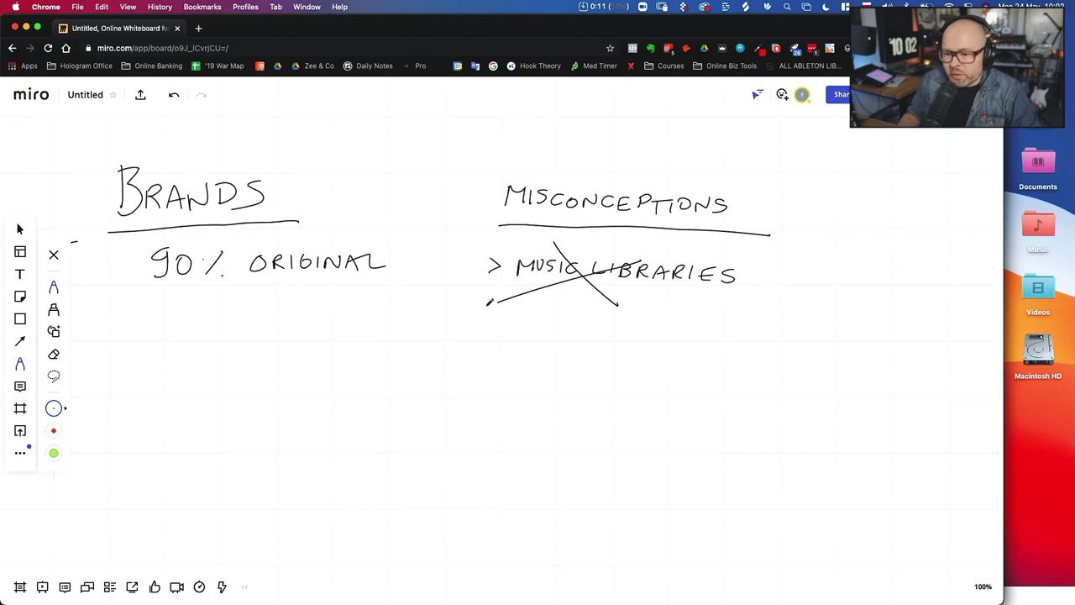
- Add a second bullet reading BRAND and cross it out
{"action": "left_click_drag", "start_coordinate": [484, 316], "coordinate": [482, 328]}
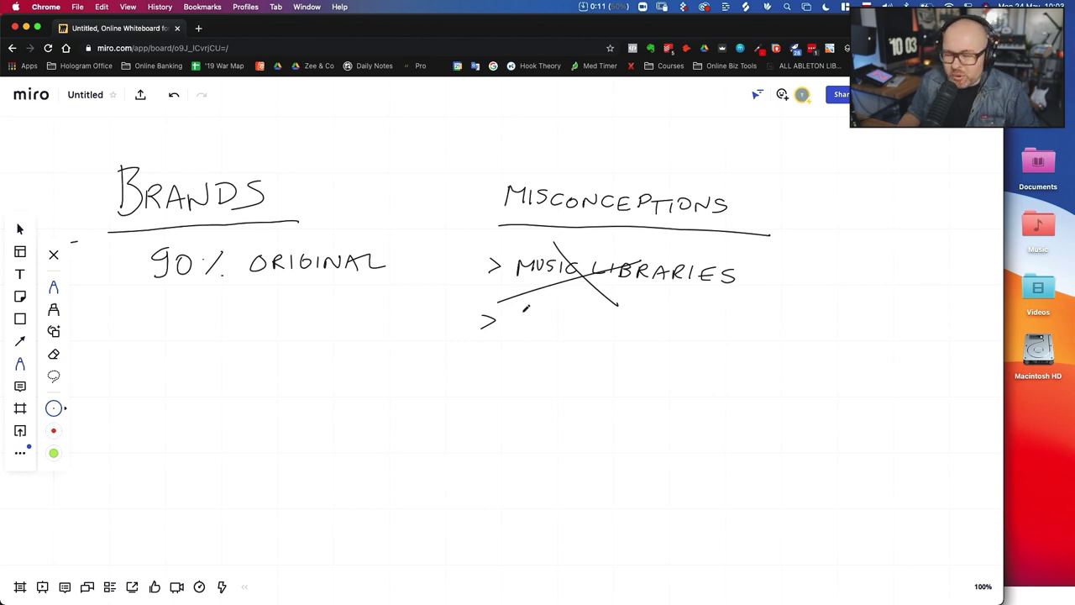
{"action": "mouse_move", "coordinate": [527, 307]}
{"action": "left_mouse_down"}
{"action": "mouse_move", "coordinate": [541, 330]}
{"action": "mouse_move", "coordinate": [560, 319]}
{"action": "mouse_move", "coordinate": [570, 333]}
{"action": "mouse_move", "coordinate": [591, 319]}
{"action": "mouse_move", "coordinate": [612, 336]}
{"action": "left_mouse_up"}
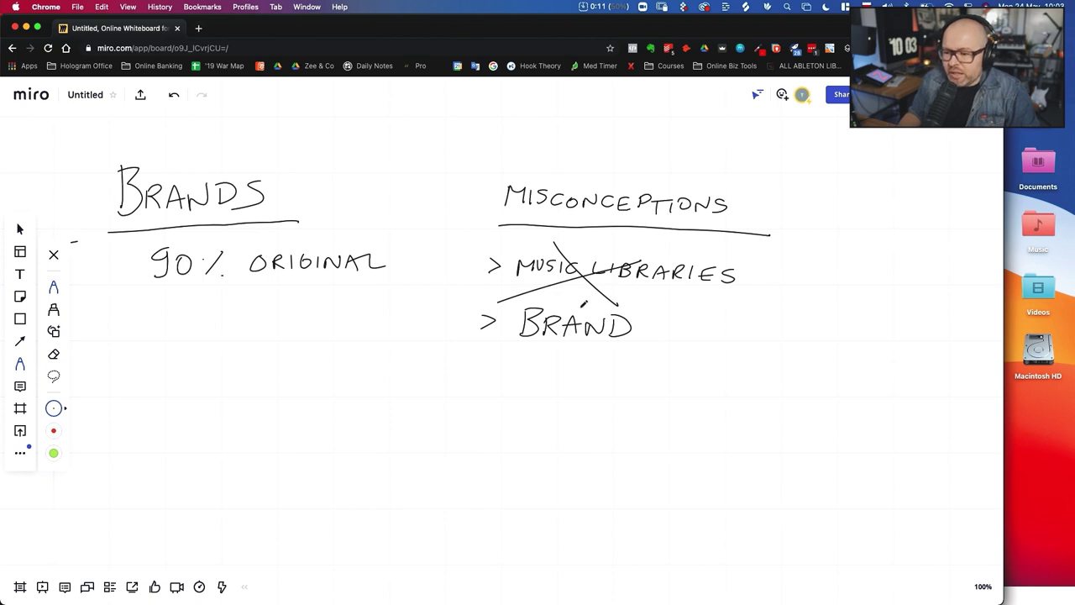
{"action": "left_click_drag", "start_coordinate": [546, 295], "coordinate": [597, 345]}
{"action": "left_click_drag", "start_coordinate": [527, 351], "coordinate": [601, 321]}
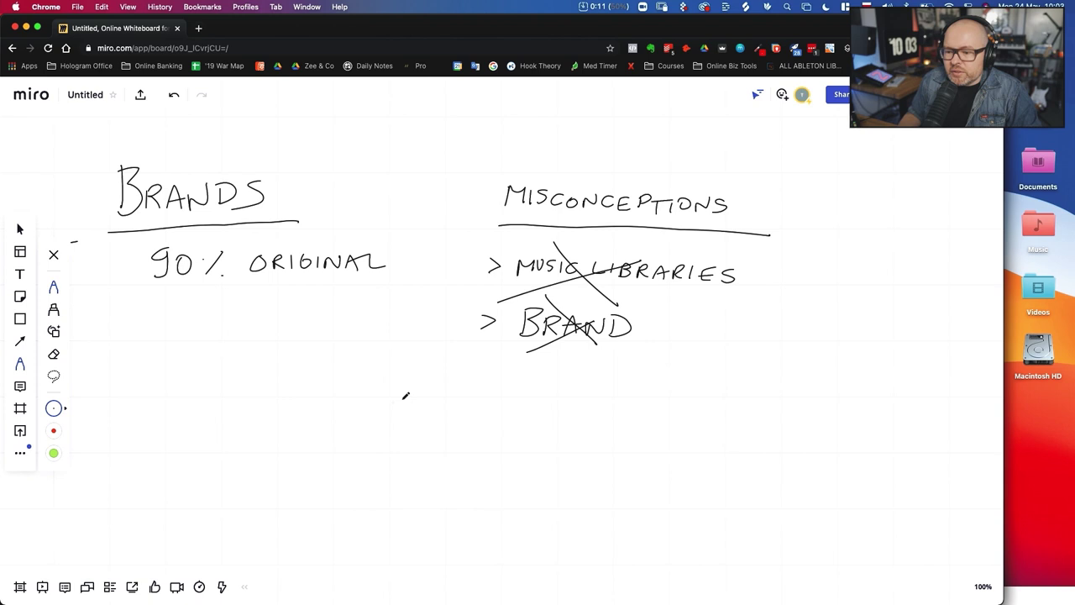
- Handwrite BRANDS lower on the board as the top of the hierarchy
{"action": "left_click_drag", "start_coordinate": [347, 362], "coordinate": [344, 400]}
{"action": "mouse_move", "coordinate": [346, 364]}
{"action": "left_mouse_down"}
{"action": "mouse_move", "coordinate": [355, 379]}
{"action": "mouse_move", "coordinate": [342, 396]}
{"action": "left_mouse_up"}
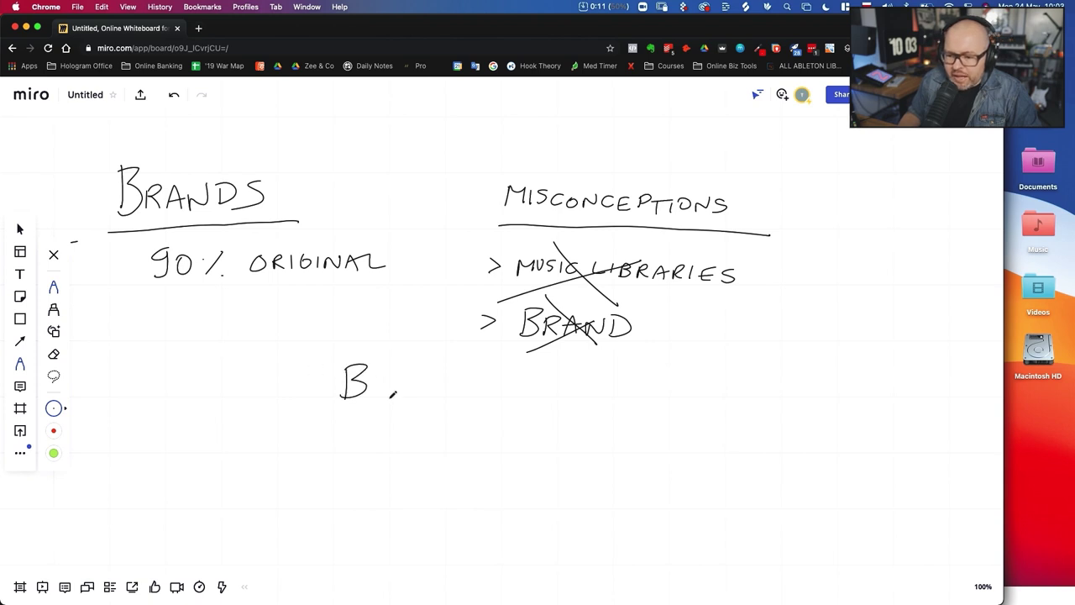
{"action": "mouse_move", "coordinate": [387, 369]}
{"action": "left_mouse_down"}
{"action": "mouse_move", "coordinate": [388, 400]}
{"action": "mouse_move", "coordinate": [423, 400]}
{"action": "left_mouse_up"}
{"action": "left_click_drag", "start_coordinate": [437, 371], "coordinate": [453, 398]}
{"action": "left_click_drag", "start_coordinate": [427, 388], "coordinate": [495, 373]}
{"action": "left_click_drag", "start_coordinate": [514, 373], "coordinate": [514, 400]}
{"action": "left_click_drag", "start_coordinate": [514, 373], "coordinate": [515, 399]}
{"action": "left_click_drag", "start_coordinate": [593, 369], "coordinate": [568, 397]}
{"action": "left_click_drag", "start_coordinate": [562, 377], "coordinate": [560, 383]}
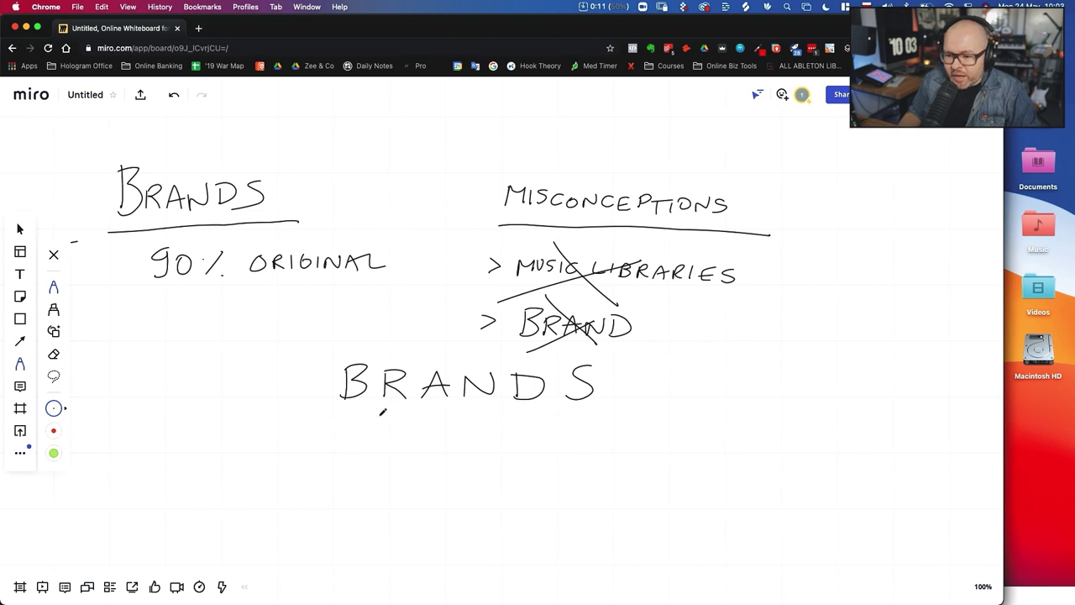
- Write AGENCIES under BRANDS and PROD CO'S under AGENCIES
{"action": "mouse_move", "coordinate": [370, 434]}
{"action": "left_mouse_down"}
{"action": "mouse_move", "coordinate": [376, 420]}
{"action": "mouse_move", "coordinate": [380, 428]}
{"action": "left_mouse_up"}
{"action": "left_click_drag", "start_coordinate": [405, 422], "coordinate": [420, 426]}
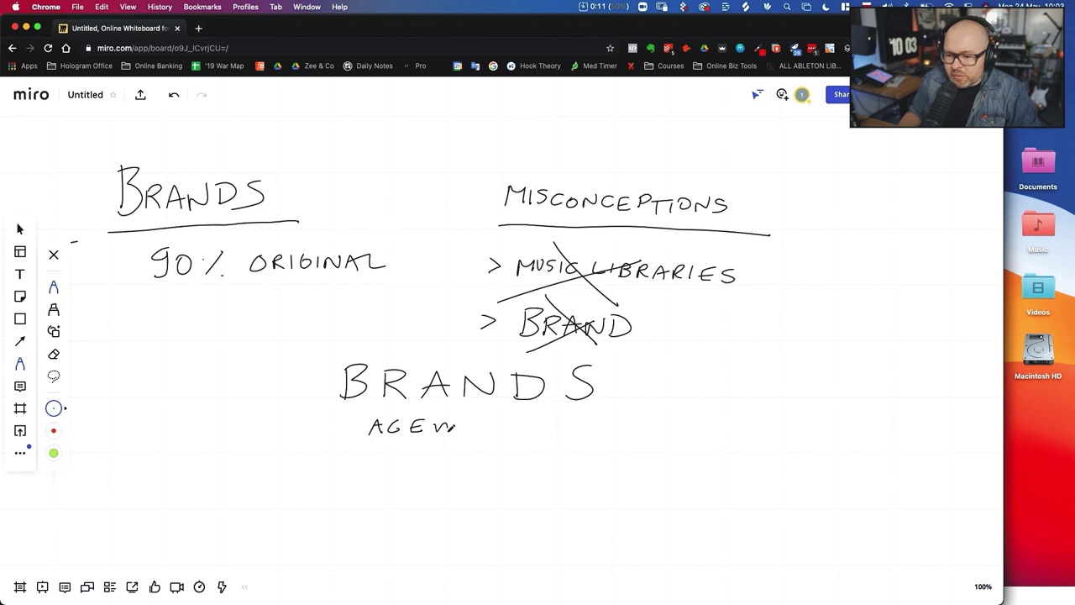
{"action": "mouse_move", "coordinate": [475, 420]}
{"action": "left_mouse_down"}
{"action": "mouse_move", "coordinate": [473, 431]}
{"action": "mouse_move", "coordinate": [547, 425]}
{"action": "mouse_move", "coordinate": [538, 433]}
{"action": "left_mouse_up"}
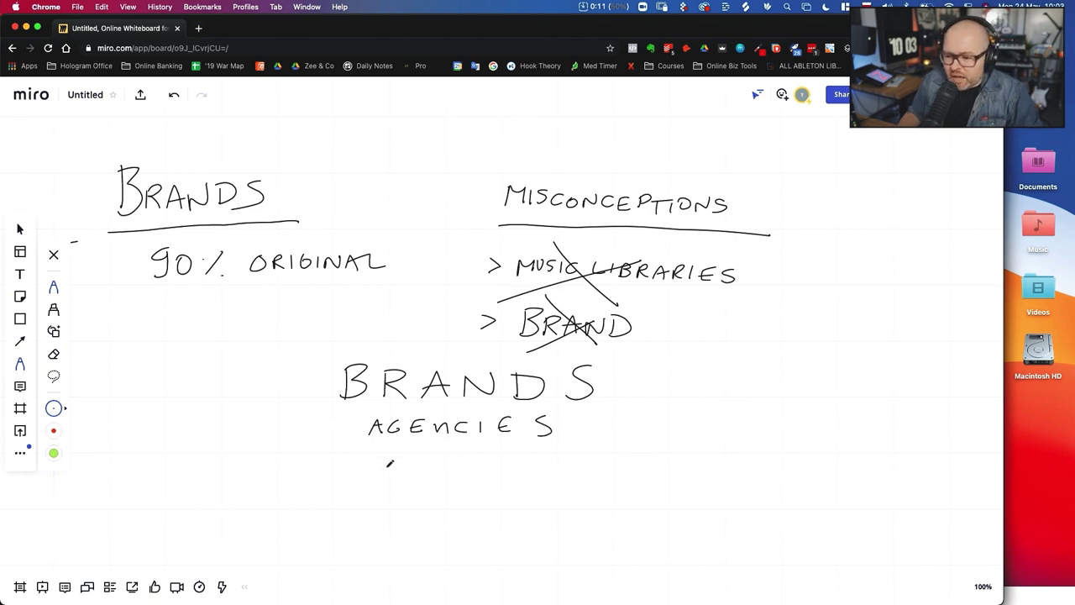
{"action": "left_click_drag", "start_coordinate": [394, 457], "coordinate": [396, 467]}
{"action": "mouse_move", "coordinate": [408, 476]}
{"action": "left_mouse_down"}
{"action": "mouse_move", "coordinate": [412, 463]}
{"action": "mouse_move", "coordinate": [425, 475]}
{"action": "mouse_move", "coordinate": [435, 462]}
{"action": "mouse_move", "coordinate": [443, 476]}
{"action": "left_mouse_up"}
{"action": "left_click_drag", "start_coordinate": [486, 462], "coordinate": [480, 472]}
{"action": "left_click_drag", "start_coordinate": [497, 464], "coordinate": [494, 465]}
{"action": "left_click_drag", "start_coordinate": [507, 458], "coordinate": [506, 464]}
{"action": "left_click_drag", "start_coordinate": [524, 459], "coordinate": [516, 472]}
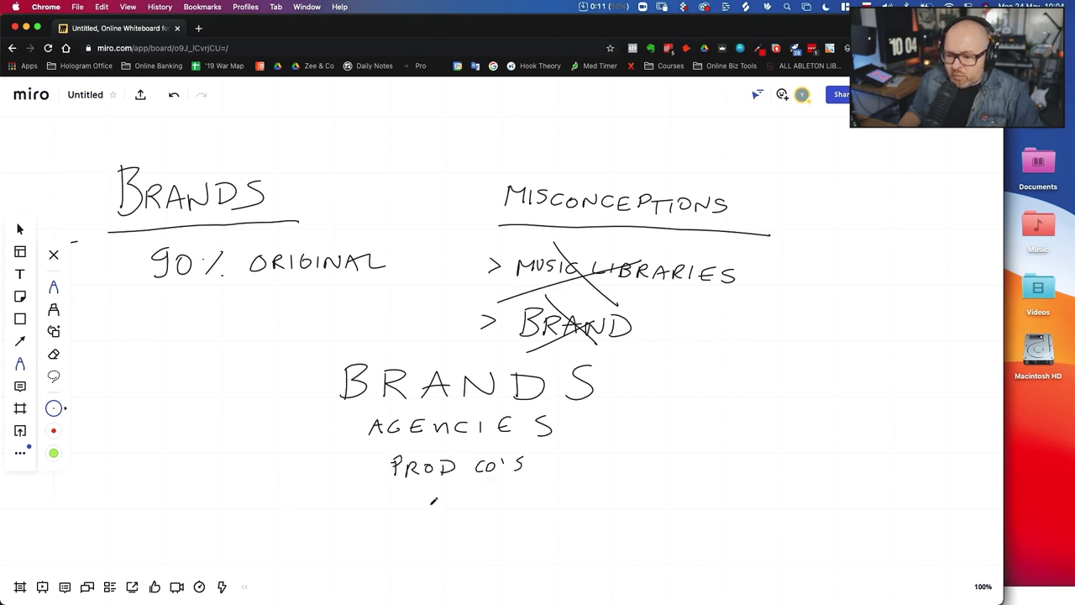
- Draw rows of small circles beneath PROD CO'S
{"action": "left_click_drag", "start_coordinate": [427, 499], "coordinate": [479, 501]}
{"action": "left_click_drag", "start_coordinate": [431, 525], "coordinate": [465, 528]}
{"action": "left_click_drag", "start_coordinate": [441, 551], "coordinate": [431, 553]}
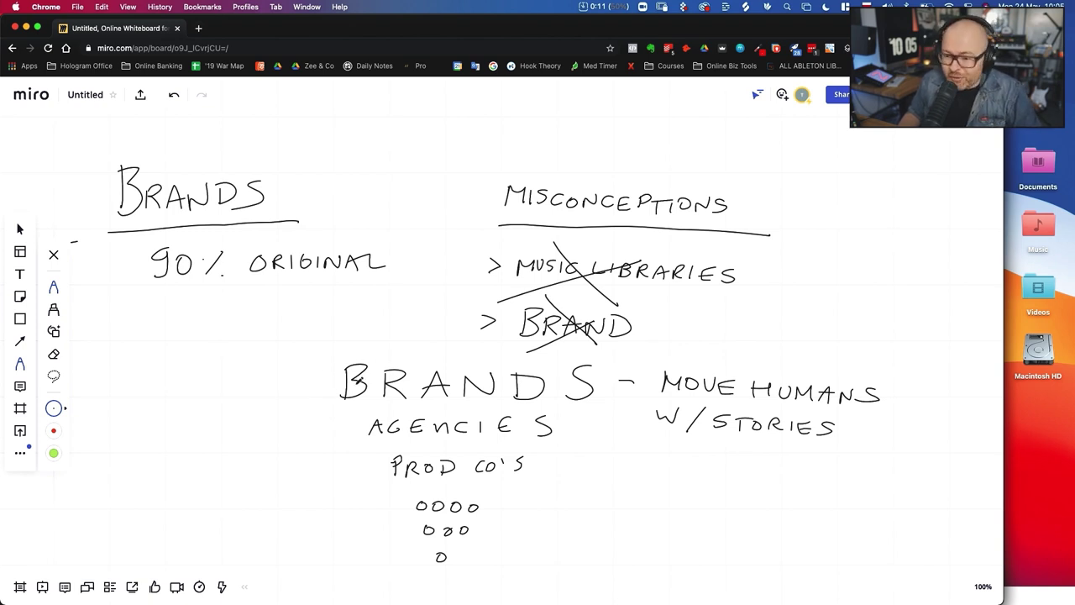
- Draw a curved arrow from the lower BRANDS down to AGENCIES
{"action": "mouse_move", "coordinate": [339, 372]}
{"action": "left_mouse_down"}
{"action": "mouse_move", "coordinate": [318, 378]}
{"action": "mouse_move", "coordinate": [336, 431]}
{"action": "mouse_move", "coordinate": [320, 446]}
{"action": "left_mouse_up"}
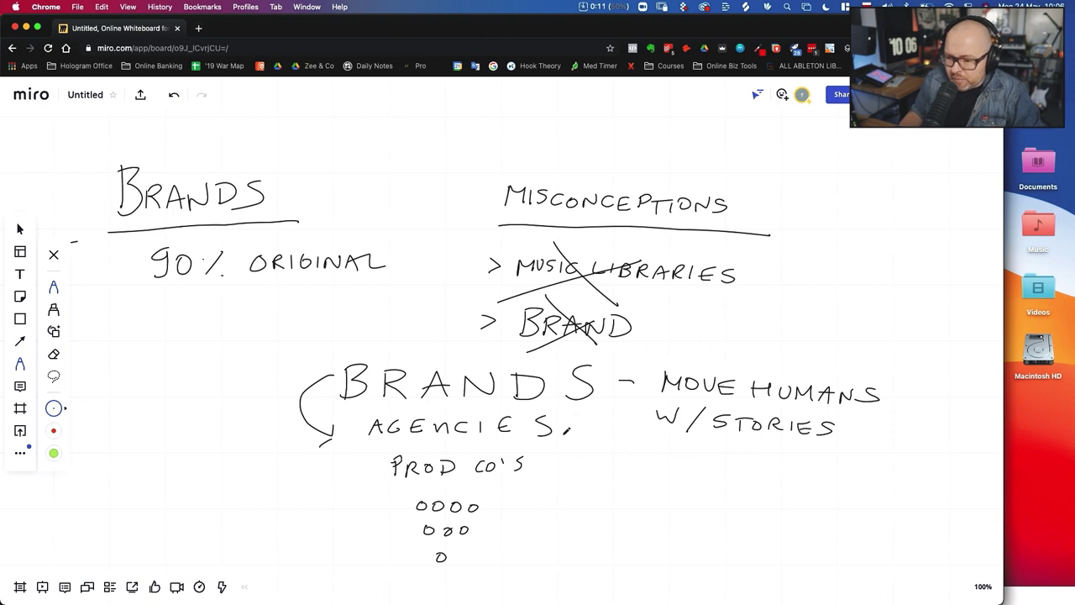
- Link AGENCIES to a new IDEAS label and arrow AGENCIES down to PROD CO'S
{"action": "left_click_drag", "start_coordinate": [562, 433], "coordinate": [679, 455]}
{"action": "mouse_move", "coordinate": [687, 445]}
{"action": "left_mouse_down"}
{"action": "mouse_move", "coordinate": [705, 459]}
{"action": "mouse_move", "coordinate": [723, 449]}
{"action": "left_mouse_up"}
{"action": "left_click_drag", "start_coordinate": [729, 447], "coordinate": [727, 463]}
{"action": "mouse_move", "coordinate": [363, 419]}
{"action": "left_mouse_down"}
{"action": "mouse_move", "coordinate": [348, 459]}
{"action": "mouse_move", "coordinate": [373, 471]}
{"action": "mouse_move", "coordinate": [370, 482]}
{"action": "left_mouse_up"}
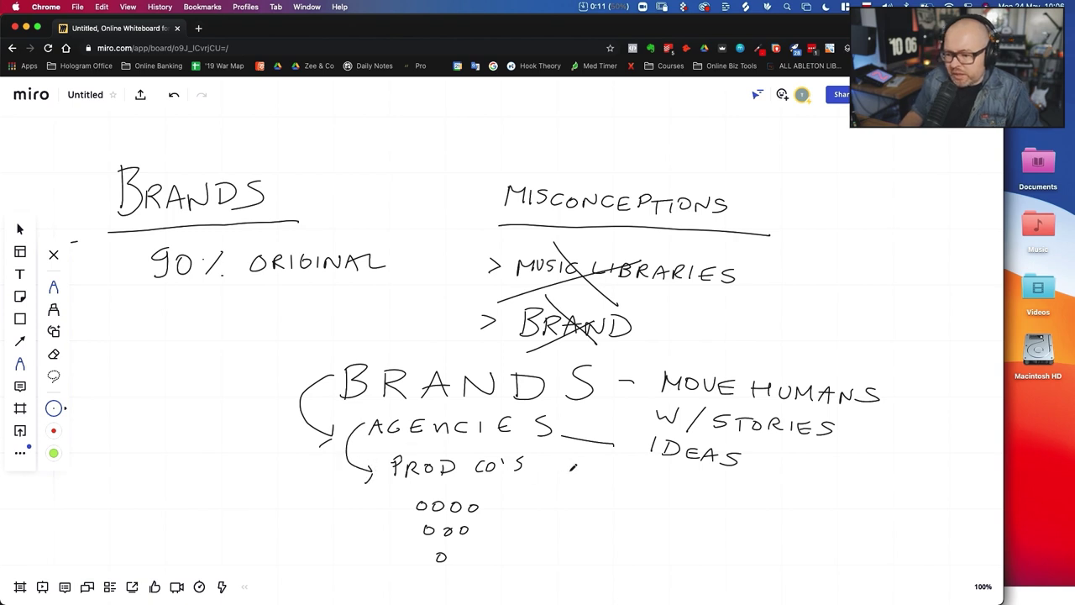
- Branch PROD CO'S out with lines to FILM, EDIT and MUSIC labels
{"action": "mouse_move", "coordinate": [545, 471]}
{"action": "left_mouse_down"}
{"action": "mouse_move", "coordinate": [642, 496]}
{"action": "mouse_move", "coordinate": [678, 484]}
{"action": "mouse_move", "coordinate": [691, 504]}
{"action": "mouse_move", "coordinate": [726, 504]}
{"action": "left_mouse_up"}
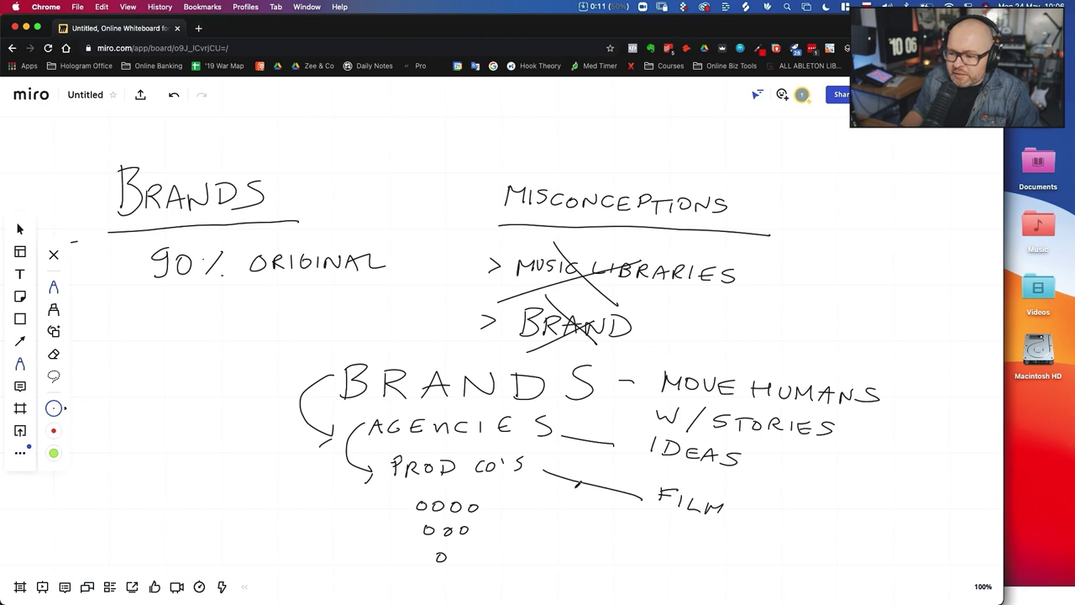
{"action": "mouse_move", "coordinate": [575, 481]}
{"action": "left_mouse_down"}
{"action": "mouse_move", "coordinate": [687, 518]}
{"action": "mouse_move", "coordinate": [690, 535]}
{"action": "mouse_move", "coordinate": [725, 524]}
{"action": "left_mouse_up"}
{"action": "left_click_drag", "start_coordinate": [717, 526], "coordinate": [717, 540]}
{"action": "mouse_move", "coordinate": [563, 483]}
{"action": "left_mouse_down"}
{"action": "mouse_move", "coordinate": [661, 545]}
{"action": "mouse_move", "coordinate": [721, 570]}
{"action": "left_mouse_up"}
{"action": "mouse_move", "coordinate": [738, 562]}
{"action": "left_mouse_down"}
{"action": "mouse_move", "coordinate": [733, 573]}
{"action": "mouse_move", "coordinate": [774, 565]}
{"action": "left_mouse_up"}
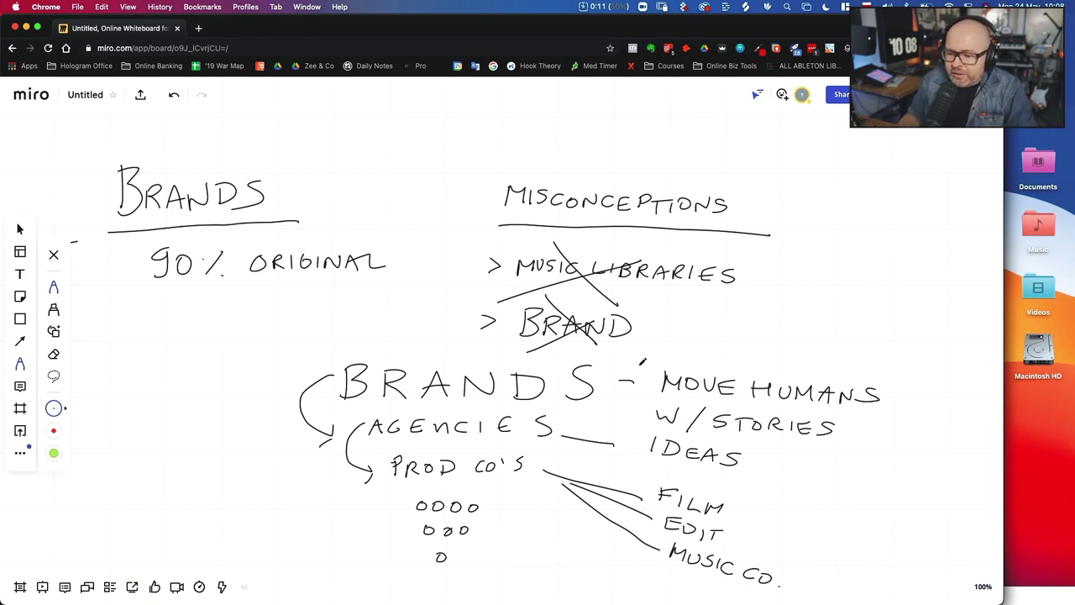
- Underline PROD CO'S and draw a line leading down from MUSIC CO
{"action": "scroll", "coordinate": [432, 443], "scroll_direction": "down", "scroll_amount": 5}
{"action": "left_click_drag", "start_coordinate": [384, 193], "coordinate": [507, 189]}
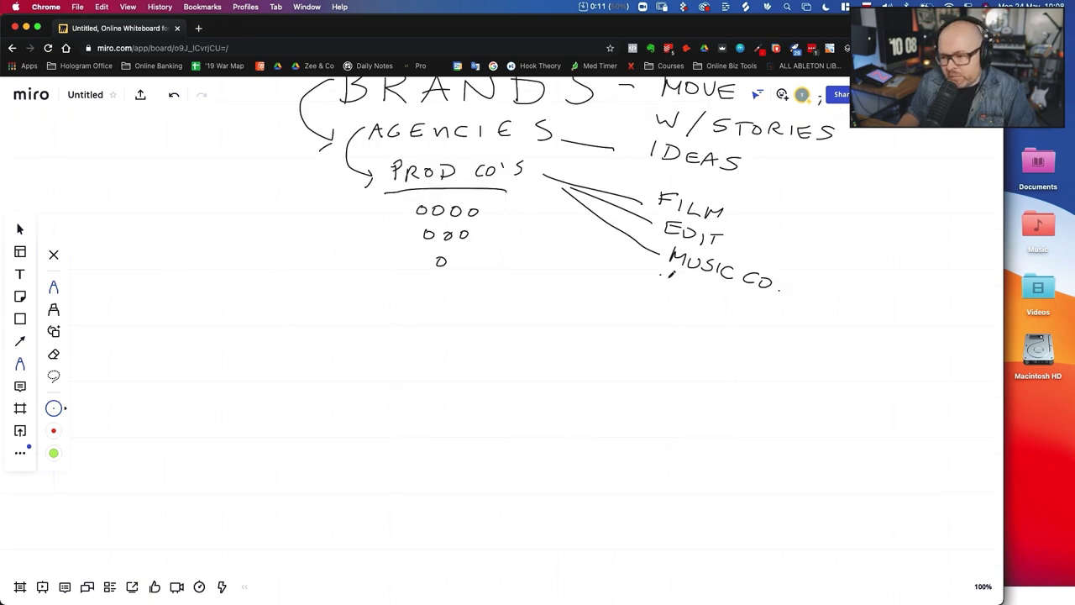
{"action": "left_click_drag", "start_coordinate": [660, 274], "coordinate": [781, 335]}
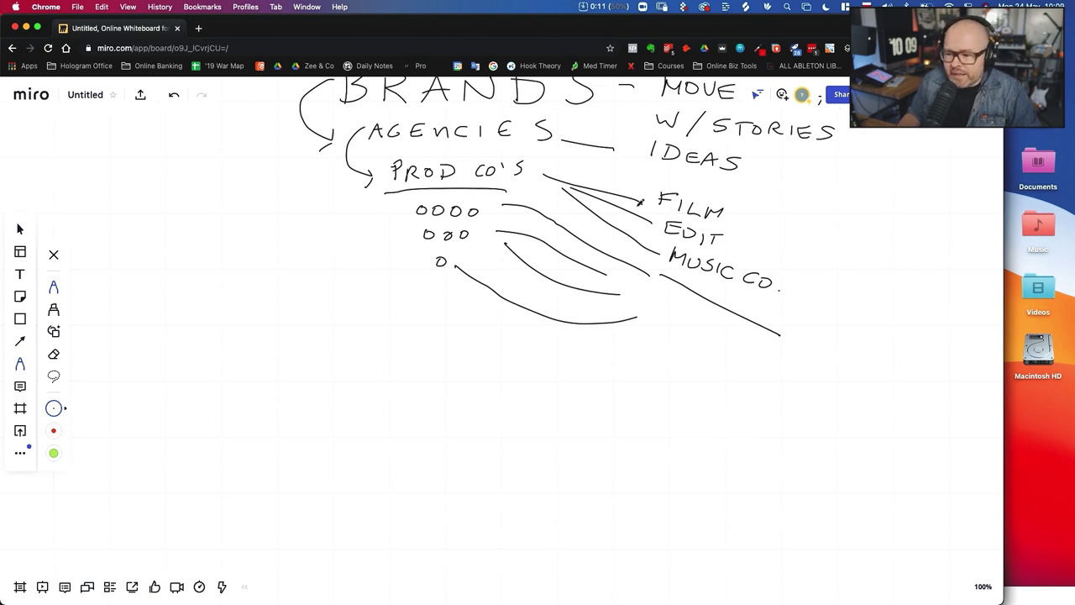
- Add three small up-arrows under the MUSIC CO. line and a curved arrow sweeping down-left
{"action": "mouse_move", "coordinate": [655, 301]}
{"action": "left_mouse_down"}
{"action": "mouse_move", "coordinate": [664, 289]}
{"action": "mouse_move", "coordinate": [695, 313]}
{"action": "left_mouse_up"}
{"action": "left_click_drag", "start_coordinate": [720, 343], "coordinate": [726, 326]}
{"action": "left_click_drag", "start_coordinate": [732, 325], "coordinate": [741, 339]}
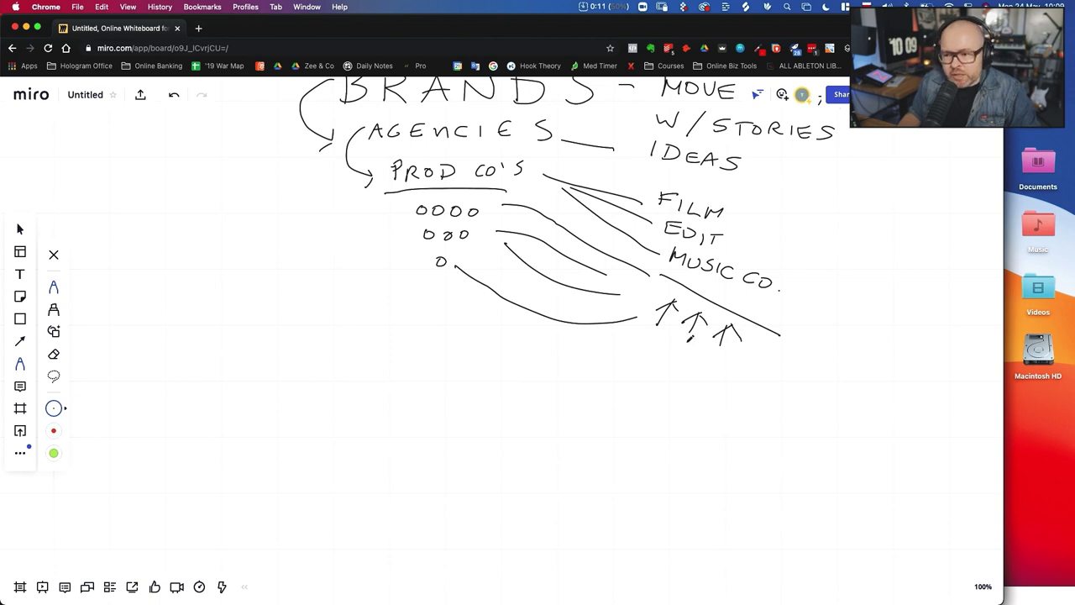
{"action": "mouse_move", "coordinate": [659, 275]}
{"action": "left_mouse_down"}
{"action": "mouse_move", "coordinate": [556, 320]}
{"action": "mouse_move", "coordinate": [522, 366]}
{"action": "left_mouse_up"}
{"action": "mouse_move", "coordinate": [519, 351]}
{"action": "left_mouse_down"}
{"action": "mouse_move", "coordinate": [523, 363]}
{"action": "mouse_move", "coordinate": [546, 360]}
{"action": "left_mouse_up"}
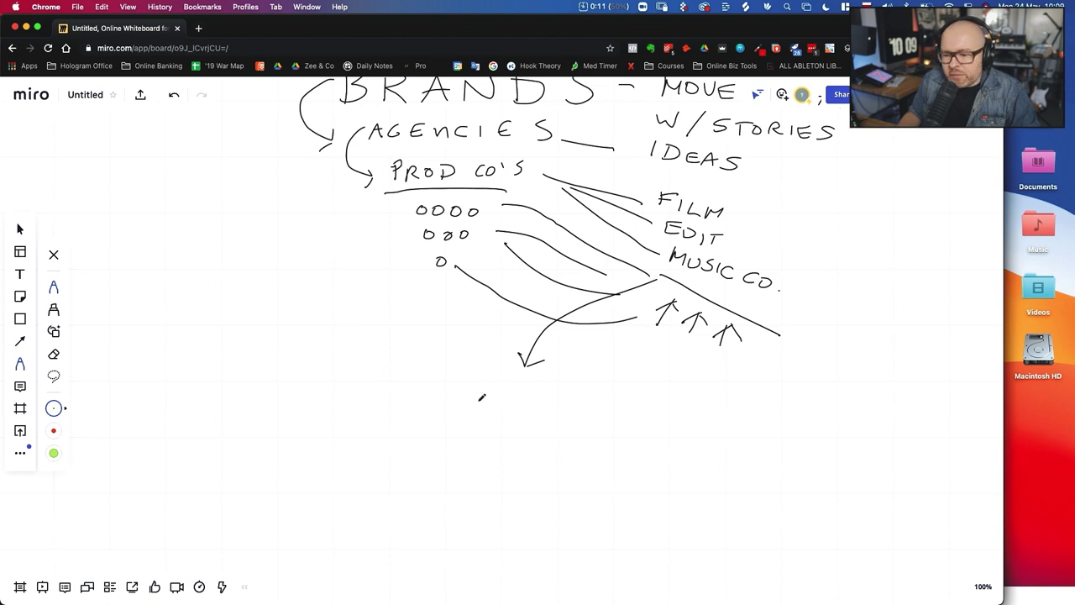
- Handwrite MUSIC HOUSES at the arrow's end and underline it
{"action": "mouse_move", "coordinate": [462, 397]}
{"action": "left_mouse_down"}
{"action": "mouse_move", "coordinate": [485, 384]}
{"action": "mouse_move", "coordinate": [485, 399]}
{"action": "left_mouse_up"}
{"action": "left_click_drag", "start_coordinate": [487, 386], "coordinate": [499, 400]}
{"action": "left_click_drag", "start_coordinate": [511, 389], "coordinate": [511, 401]}
{"action": "mouse_move", "coordinate": [524, 390]}
{"action": "left_mouse_down"}
{"action": "mouse_move", "coordinate": [582, 372]}
{"action": "mouse_move", "coordinate": [546, 405]}
{"action": "left_mouse_up"}
{"action": "mouse_move", "coordinate": [544, 395]}
{"action": "left_mouse_down"}
{"action": "mouse_move", "coordinate": [568, 393]}
{"action": "mouse_move", "coordinate": [568, 406]}
{"action": "left_mouse_up"}
{"action": "left_click_drag", "start_coordinate": [586, 390], "coordinate": [610, 392]}
{"action": "left_click_drag", "start_coordinate": [624, 392], "coordinate": [616, 407]}
{"action": "left_click_drag", "start_coordinate": [633, 392], "coordinate": [635, 406]}
{"action": "left_click_drag", "start_coordinate": [654, 391], "coordinate": [644, 408]}
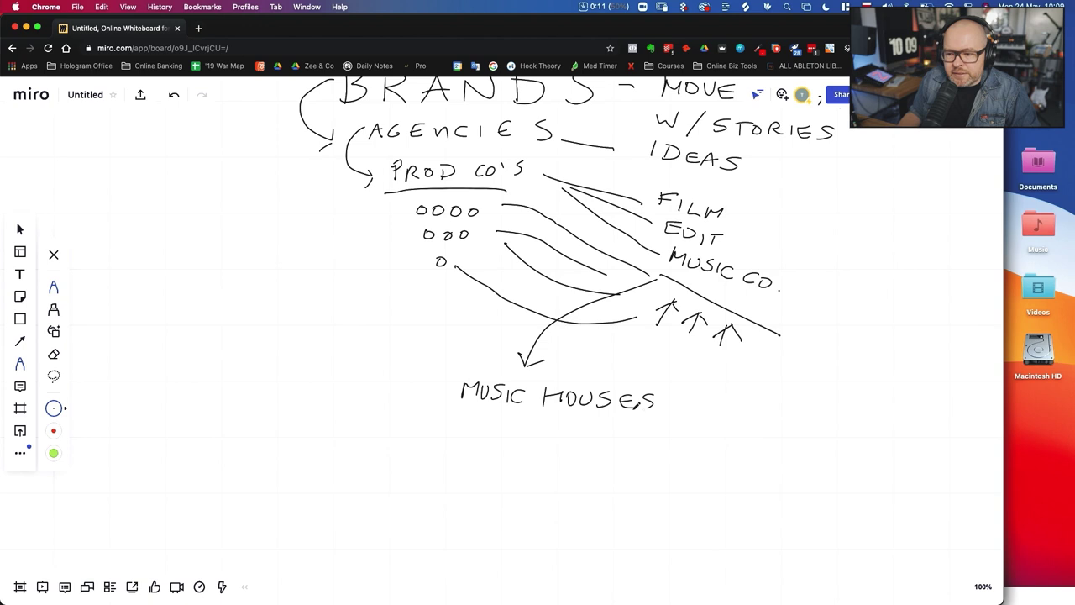
{"action": "left_click_drag", "start_coordinate": [446, 409], "coordinate": [673, 426]}
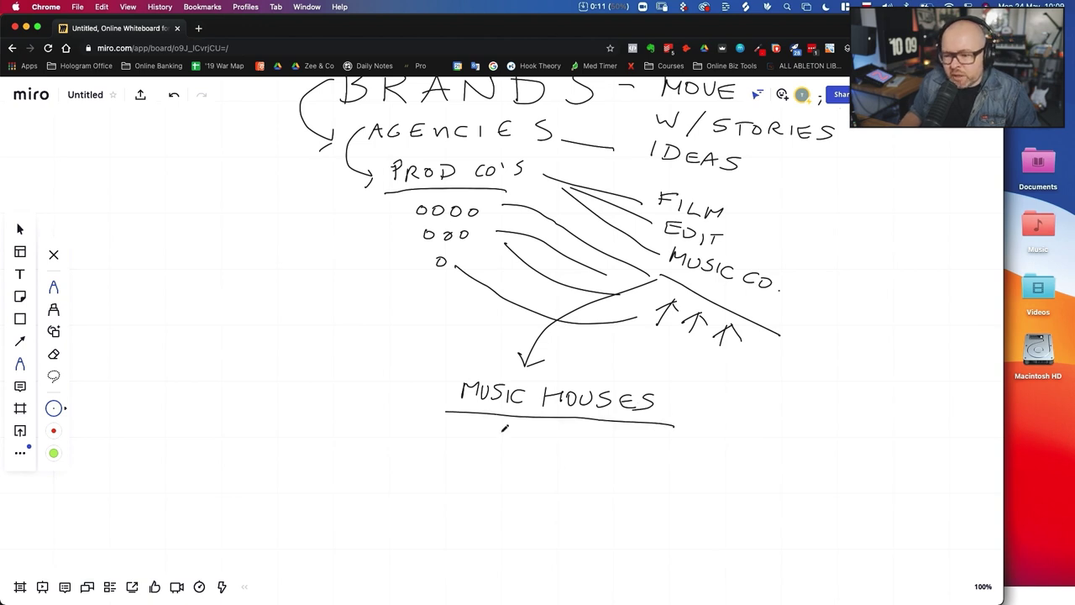
- Draw a down arrow below MUSIC HOUSES and write MUSIC PRODUCER beneath it
{"action": "left_click_drag", "start_coordinate": [509, 426], "coordinate": [503, 461]}
{"action": "mouse_move", "coordinate": [489, 452]}
{"action": "left_mouse_down"}
{"action": "mouse_move", "coordinate": [502, 462]}
{"action": "mouse_move", "coordinate": [514, 453]}
{"action": "left_mouse_up"}
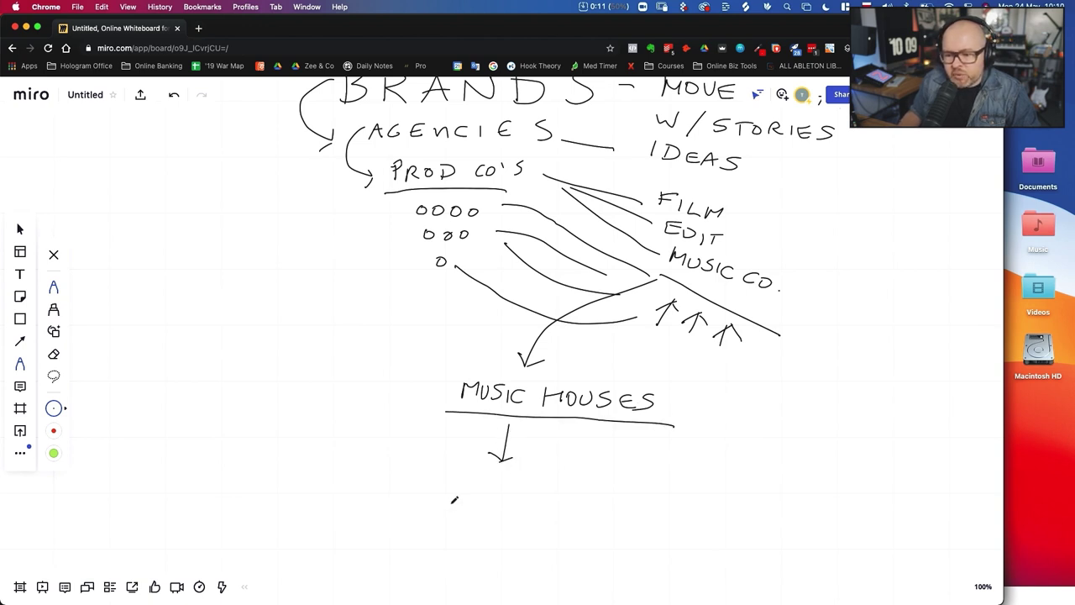
{"action": "mouse_move", "coordinate": [454, 500]}
{"action": "left_mouse_down"}
{"action": "mouse_move", "coordinate": [455, 479]}
{"action": "mouse_move", "coordinate": [508, 486]}
{"action": "mouse_move", "coordinate": [532, 472]}
{"action": "mouse_move", "coordinate": [569, 485]}
{"action": "mouse_move", "coordinate": [635, 477]}
{"action": "mouse_move", "coordinate": [662, 496]}
{"action": "left_mouse_up"}
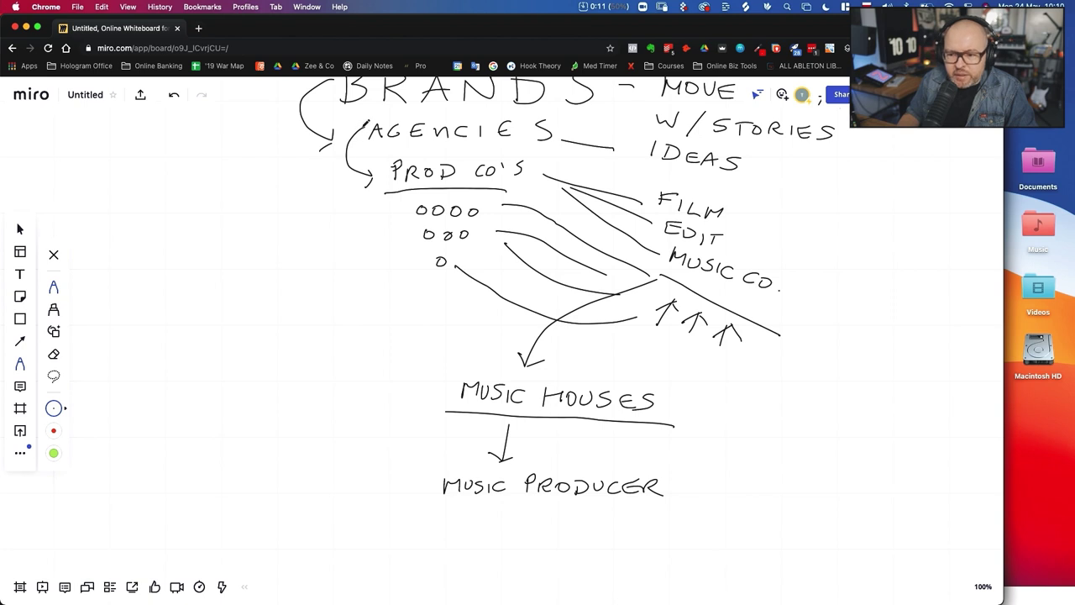
- Write BROADCAST PRODUCER on the left of AGENCIES and underline it
{"action": "mouse_move", "coordinate": [141, 156]}
{"action": "left_mouse_down"}
{"action": "mouse_move", "coordinate": [144, 175]}
{"action": "mouse_move", "coordinate": [190, 160]}
{"action": "mouse_move", "coordinate": [205, 168]}
{"action": "left_mouse_up"}
{"action": "mouse_move", "coordinate": [221, 155]}
{"action": "left_mouse_down"}
{"action": "mouse_move", "coordinate": [215, 166]}
{"action": "mouse_move", "coordinate": [238, 166]}
{"action": "mouse_move", "coordinate": [261, 150]}
{"action": "left_mouse_up"}
{"action": "left_click_drag", "start_coordinate": [254, 153], "coordinate": [254, 168]}
{"action": "mouse_move", "coordinate": [162, 180]}
{"action": "left_mouse_down"}
{"action": "mouse_move", "coordinate": [186, 196]}
{"action": "mouse_move", "coordinate": [195, 185]}
{"action": "mouse_move", "coordinate": [237, 183]}
{"action": "left_mouse_up"}
{"action": "mouse_move", "coordinate": [247, 184]}
{"action": "left_mouse_down"}
{"action": "mouse_move", "coordinate": [246, 195]}
{"action": "mouse_move", "coordinate": [261, 193]}
{"action": "mouse_move", "coordinate": [268, 180]}
{"action": "left_mouse_up"}
{"action": "left_click_drag", "start_coordinate": [267, 179], "coordinate": [274, 193]}
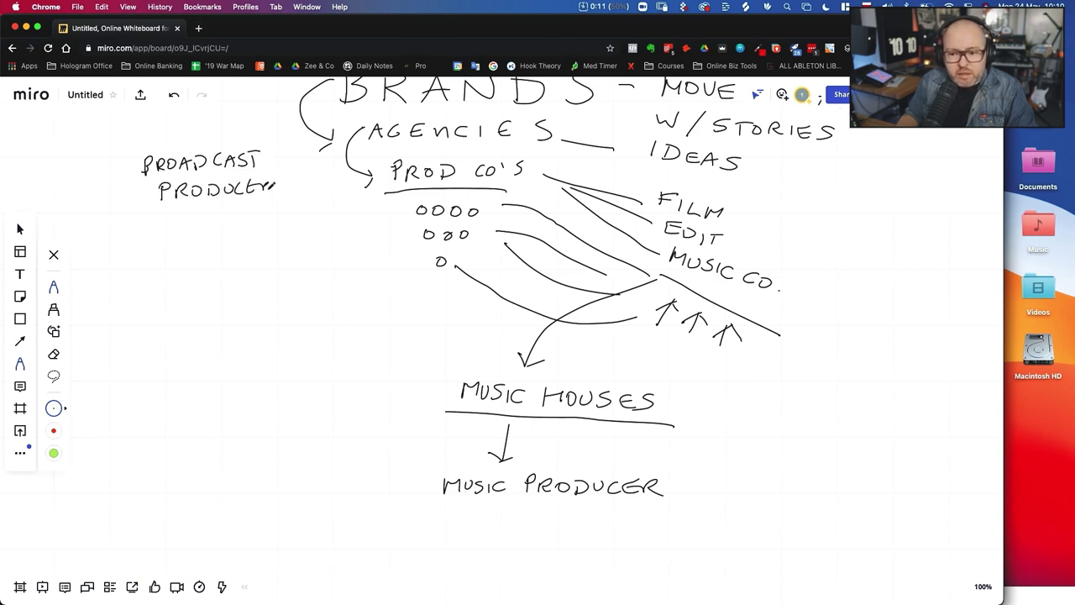
{"action": "left_click_drag", "start_coordinate": [125, 229], "coordinate": [289, 204]}
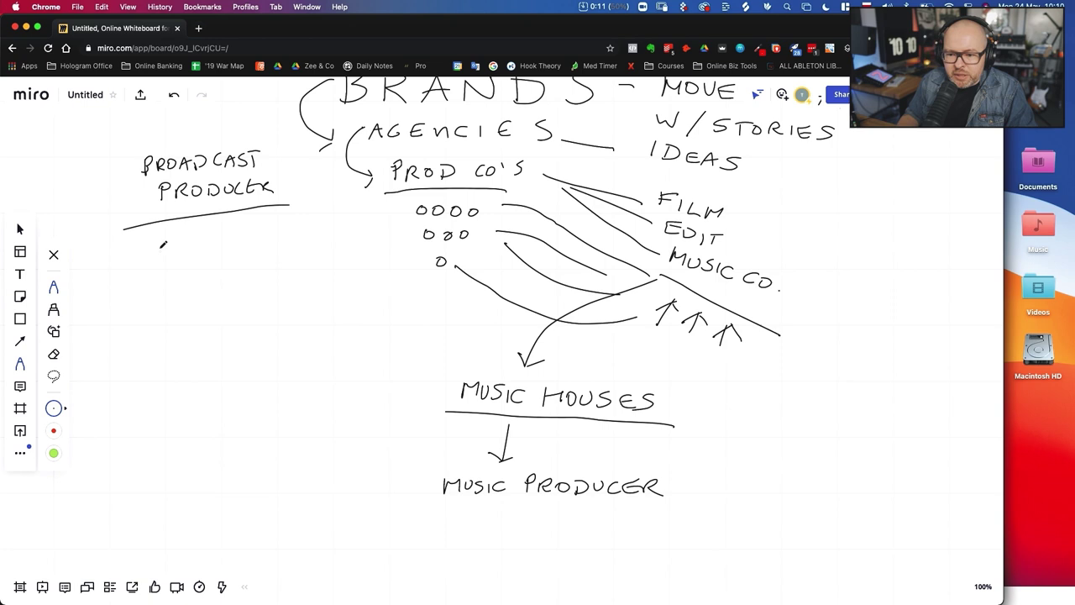
- Write CREATIVE DIRECTOR below, with a down arrow to a person's name
{"action": "mouse_move", "coordinate": [160, 238]}
{"action": "left_mouse_down"}
{"action": "mouse_move", "coordinate": [160, 257]}
{"action": "mouse_move", "coordinate": [262, 228]}
{"action": "mouse_move", "coordinate": [267, 239]}
{"action": "left_mouse_up"}
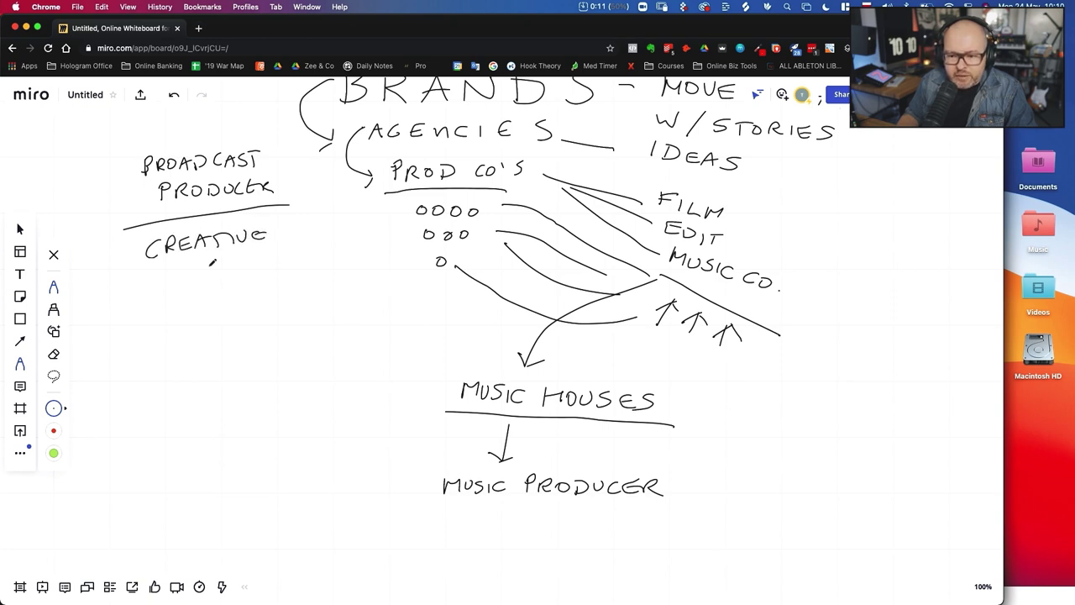
{"action": "mouse_move", "coordinate": [166, 265]}
{"action": "left_mouse_down"}
{"action": "mouse_move", "coordinate": [228, 274]}
{"action": "mouse_move", "coordinate": [277, 243]}
{"action": "mouse_move", "coordinate": [287, 257]}
{"action": "left_mouse_up"}
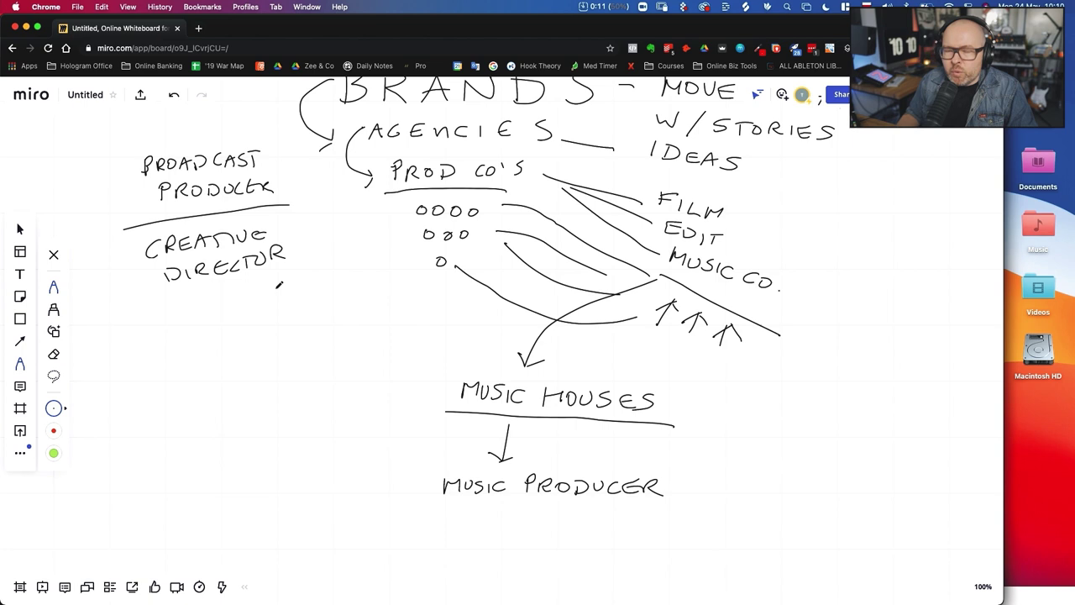
{"action": "left_click_drag", "start_coordinate": [174, 303], "coordinate": [170, 360]}
{"action": "left_click_drag", "start_coordinate": [156, 344], "coordinate": [183, 344]}
{"action": "mouse_move", "coordinate": [140, 378]}
{"action": "left_mouse_down"}
{"action": "mouse_move", "coordinate": [146, 398]}
{"action": "mouse_move", "coordinate": [210, 368]}
{"action": "mouse_move", "coordinate": [214, 405]}
{"action": "left_mouse_up"}
{"action": "mouse_move", "coordinate": [225, 363]}
{"action": "left_mouse_down"}
{"action": "mouse_move", "coordinate": [229, 377]}
{"action": "mouse_move", "coordinate": [275, 363]}
{"action": "left_mouse_up"}
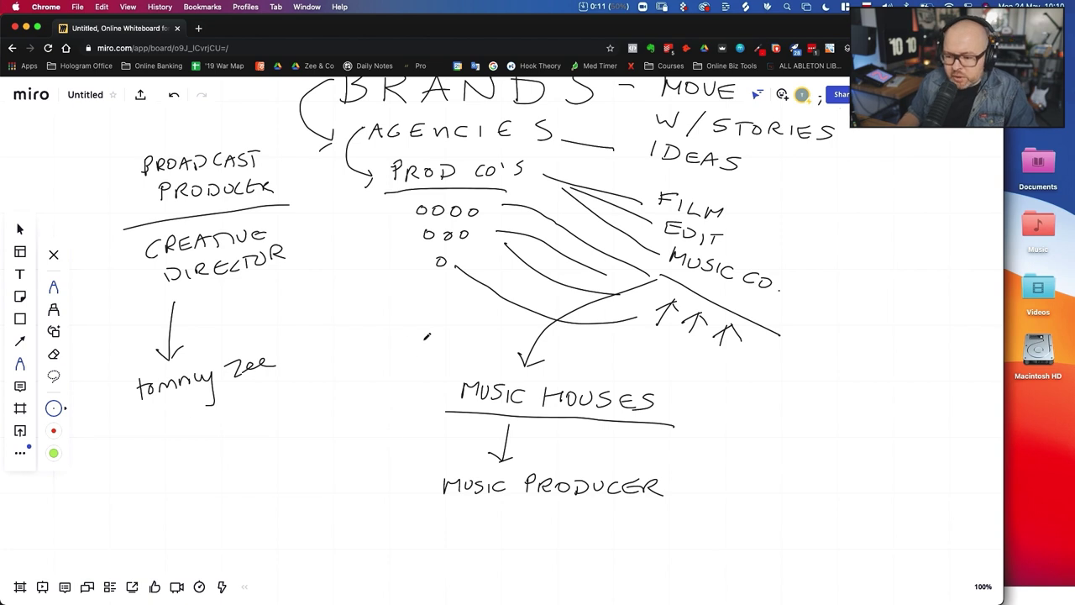
- Draw an arrow from the name to MUSIC PRODUCER and one from MUSIC PRODUCER up to CREATIVE DIRECTOR
{"action": "mouse_move", "coordinate": [238, 399]}
{"action": "left_mouse_down"}
{"action": "mouse_move", "coordinate": [268, 454]}
{"action": "mouse_move", "coordinate": [361, 448]}
{"action": "mouse_move", "coordinate": [427, 467]}
{"action": "mouse_move", "coordinate": [407, 481]}
{"action": "left_mouse_up"}
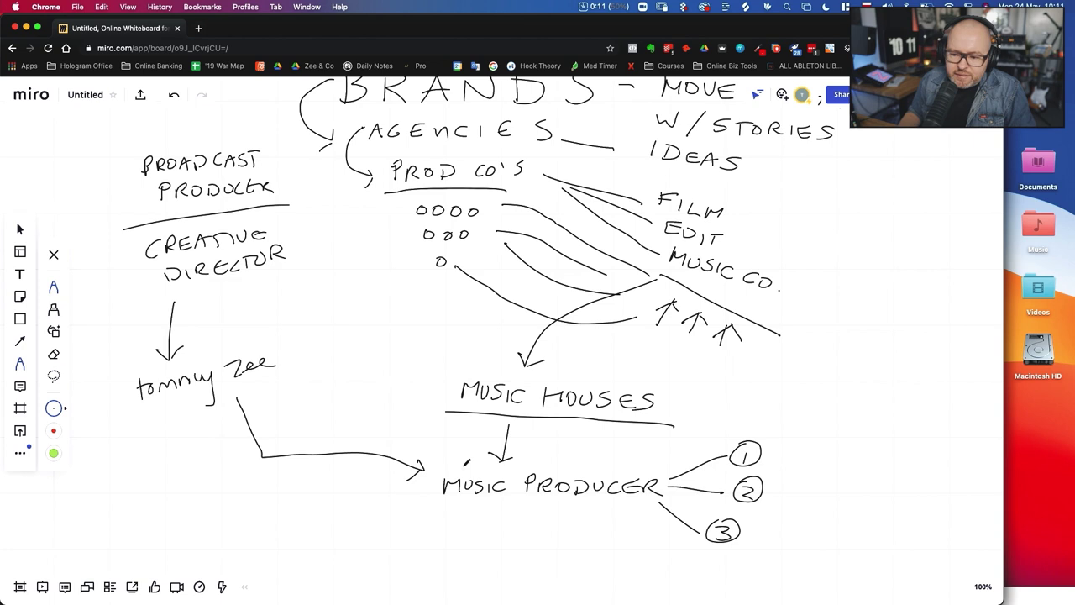
{"action": "mouse_move", "coordinate": [445, 458]}
{"action": "left_mouse_down"}
{"action": "mouse_move", "coordinate": [321, 300]}
{"action": "mouse_move", "coordinate": [289, 282]}
{"action": "mouse_move", "coordinate": [323, 275]}
{"action": "left_mouse_up"}
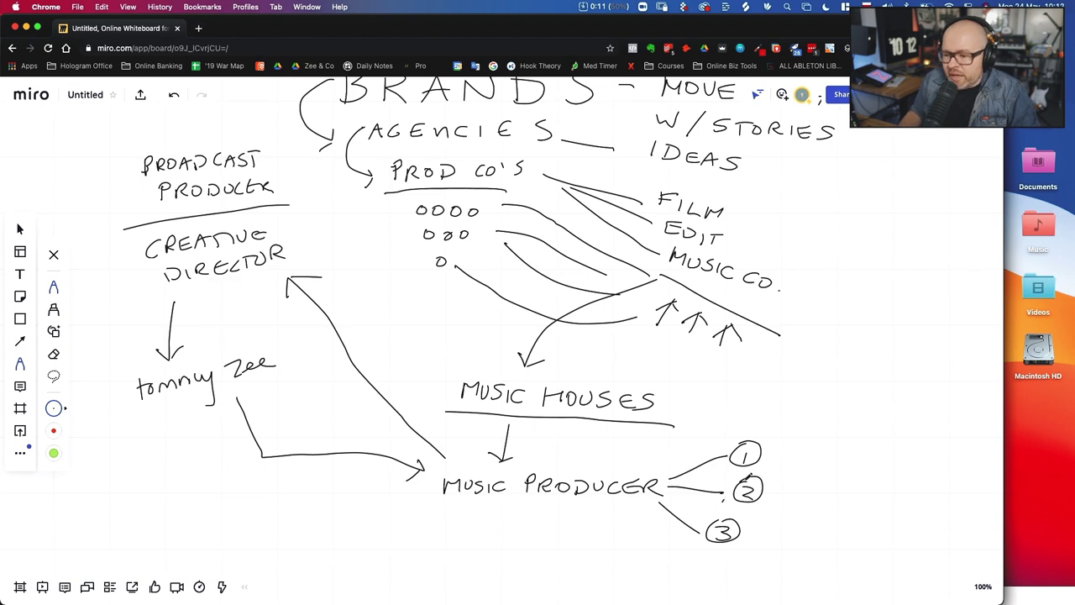
- Strike through circled 2 and circled 3, leaving circled 1 standing
{"action": "mouse_move", "coordinate": [737, 472]}
{"action": "left_mouse_down"}
{"action": "mouse_move", "coordinate": [768, 514]}
{"action": "mouse_move", "coordinate": [771, 486]}
{"action": "left_mouse_up"}
{"action": "left_click_drag", "start_coordinate": [724, 512], "coordinate": [735, 542]}
{"action": "left_click_drag", "start_coordinate": [699, 538], "coordinate": [745, 524]}
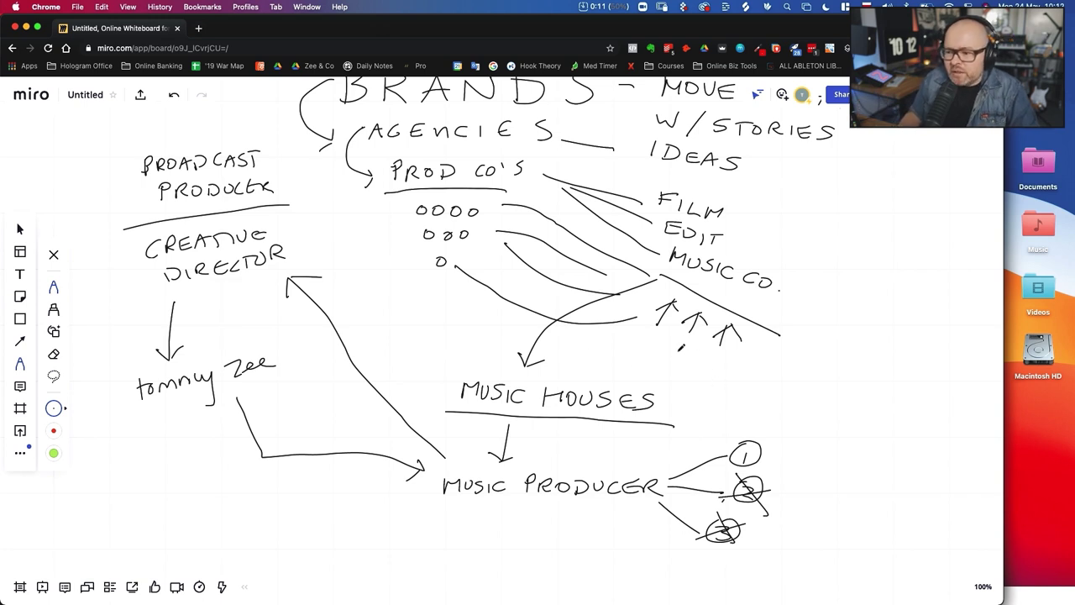
- Scroll the board up and back down to frame the area above the numbered circles for the +400 note
{"action": "scroll", "coordinate": [696, 367], "scroll_direction": "down", "scroll_amount": 4}
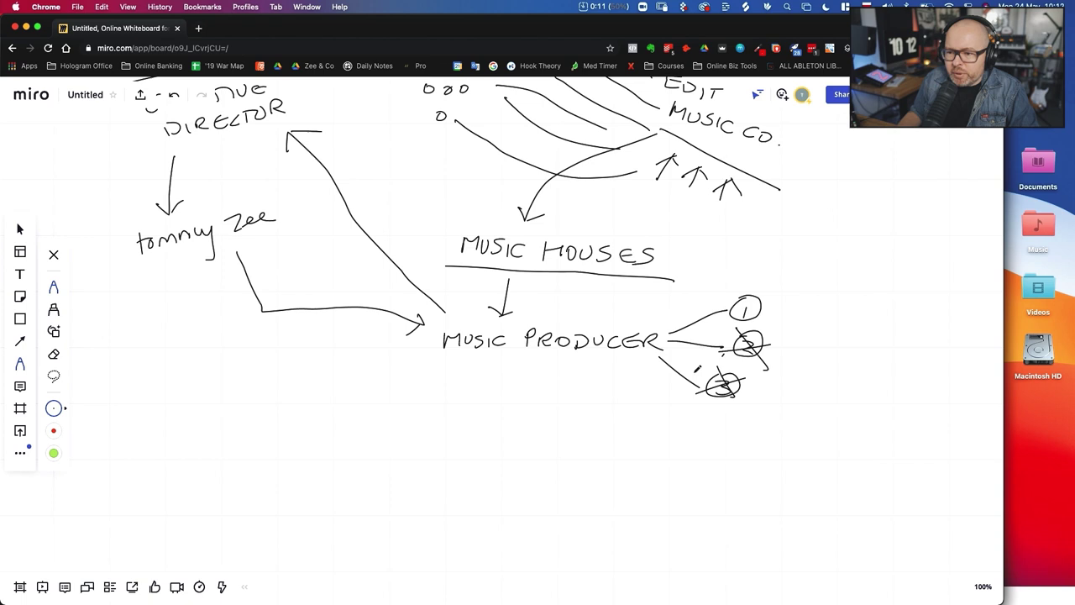
{"action": "scroll", "coordinate": [696, 367], "scroll_direction": "up", "scroll_amount": 5}
{"action": "scroll", "coordinate": [697, 368], "scroll_direction": "up", "scroll_amount": 5}
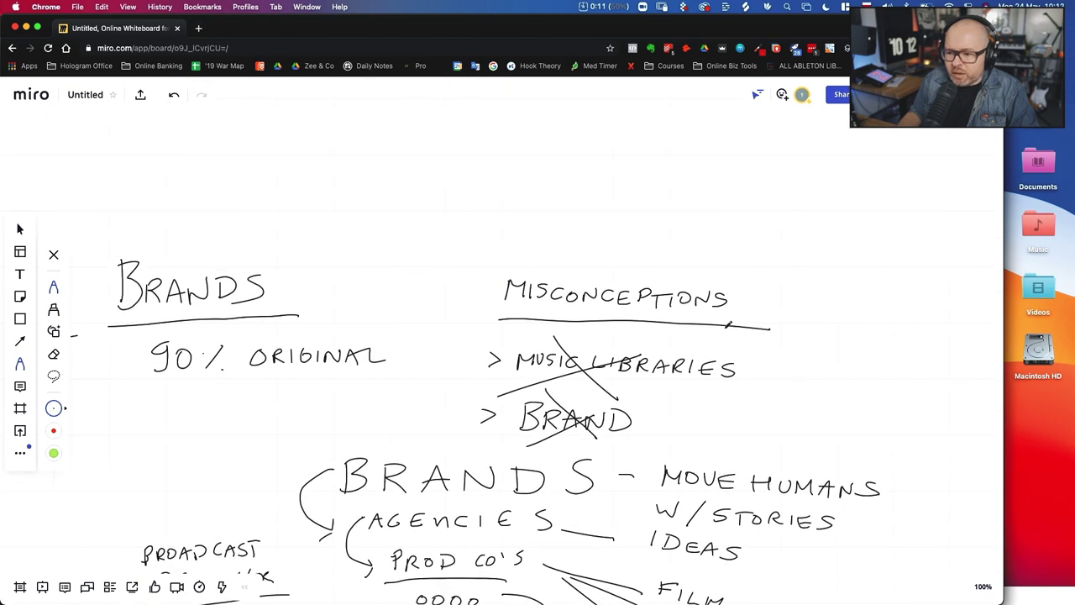
{"action": "scroll", "coordinate": [712, 342], "scroll_direction": "down", "scroll_amount": 10}
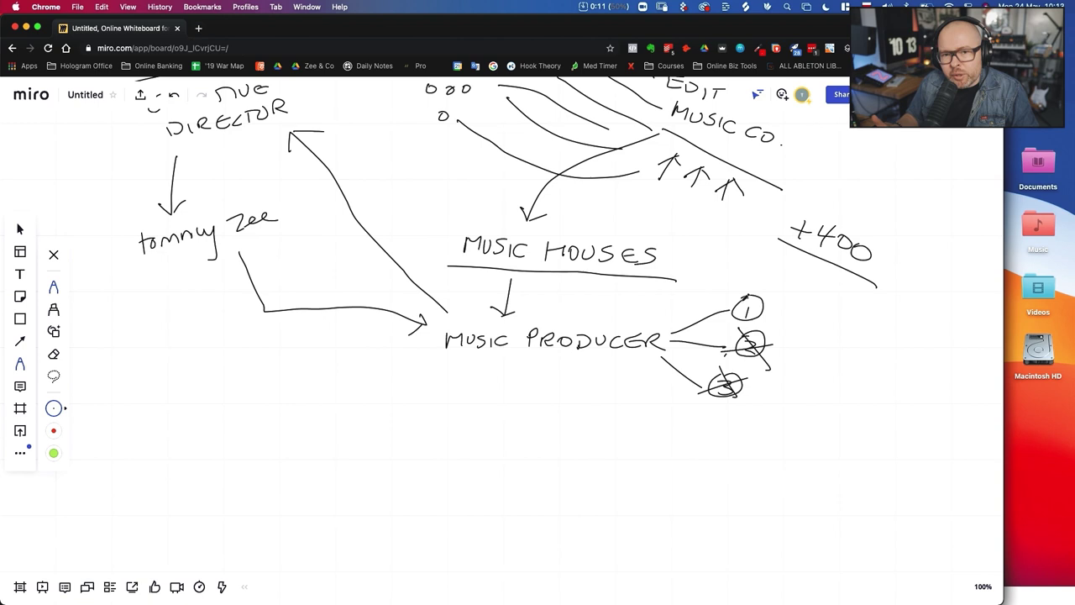
- Draw a long freehand pen stroke beneath the MUSIC PRODUCER label
{"action": "left_click_drag", "start_coordinate": [788, 241], "coordinate": [794, 247]}
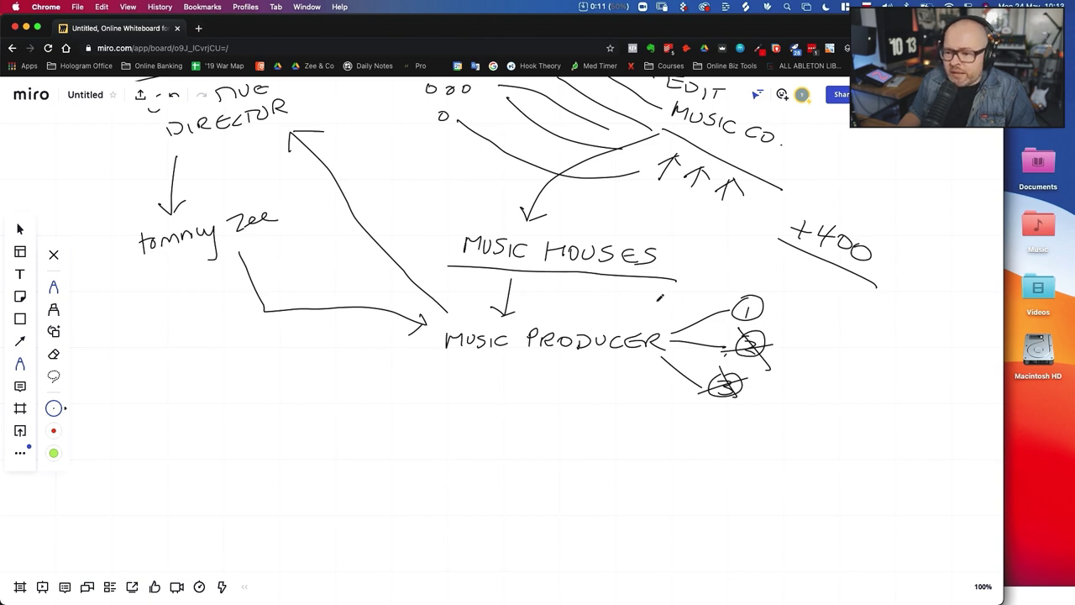
{"action": "left_click_drag", "start_coordinate": [436, 367], "coordinate": [639, 377]}
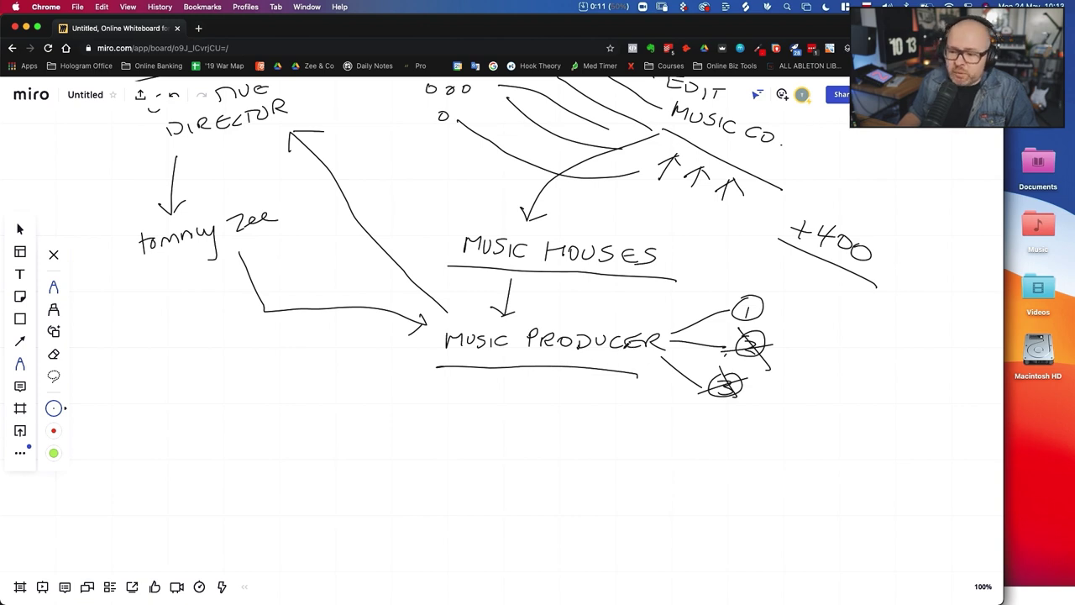